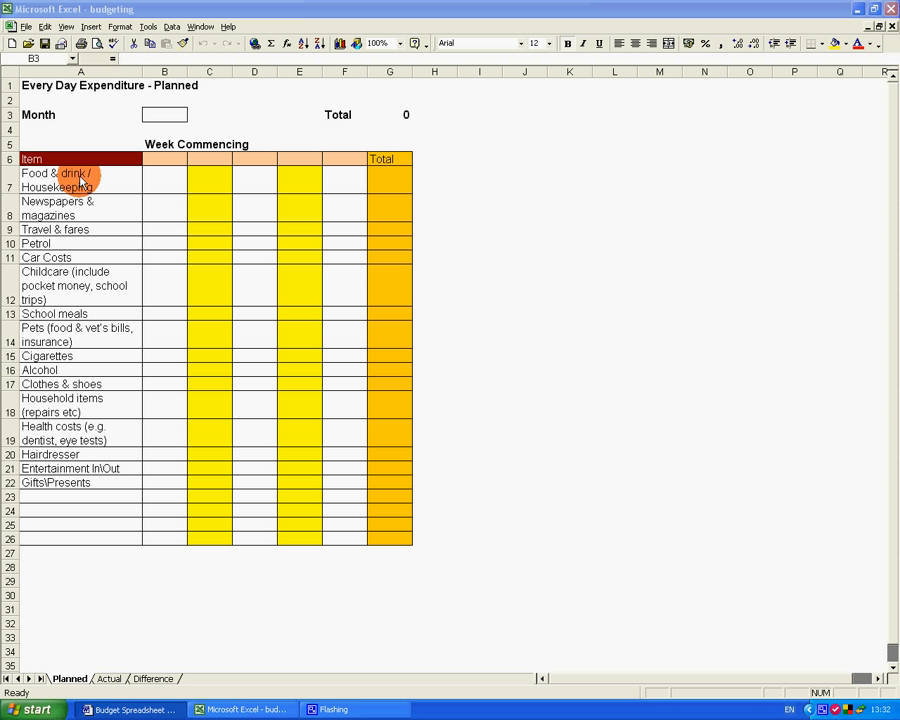
- Set the month on the Planned sheet to June 08
{"action": "left_click", "coordinate": [159, 115]}
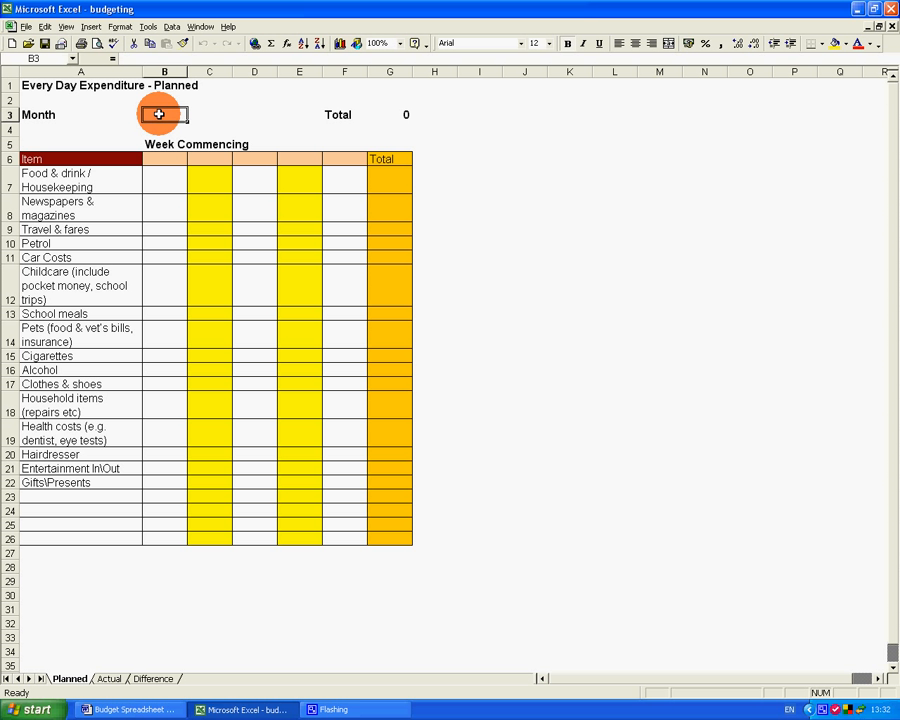
{"action": "type", "text": "June 08"}
{"action": "key", "text": "Return"}
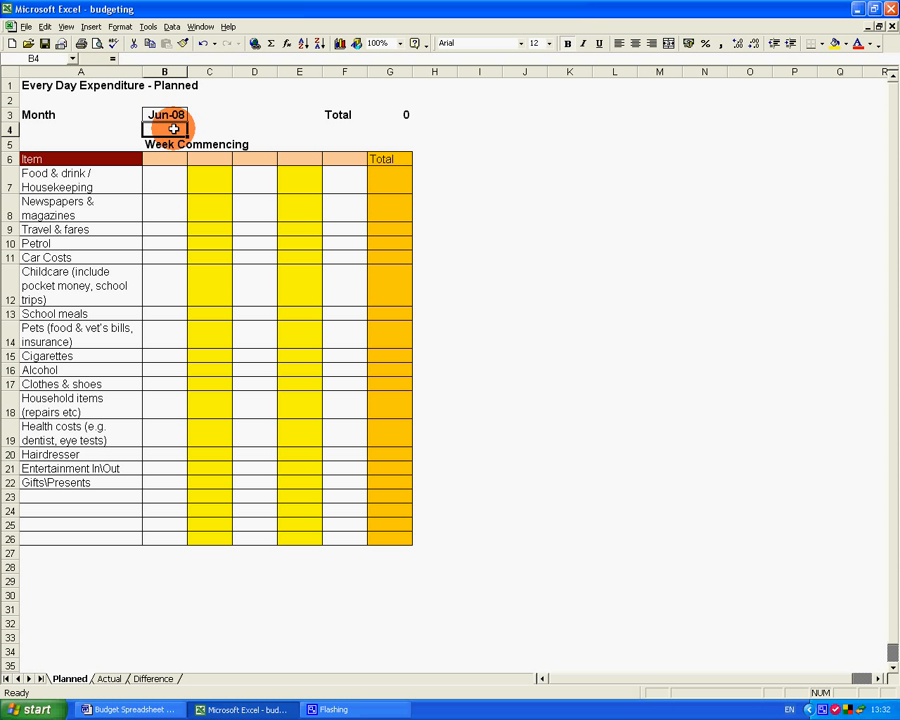
- Fill the Week Commencing headings on the Planned sheet with 2/6, 9/6, 16/6, 23/6 and 30/6
{"action": "left_click", "coordinate": [157, 160]}
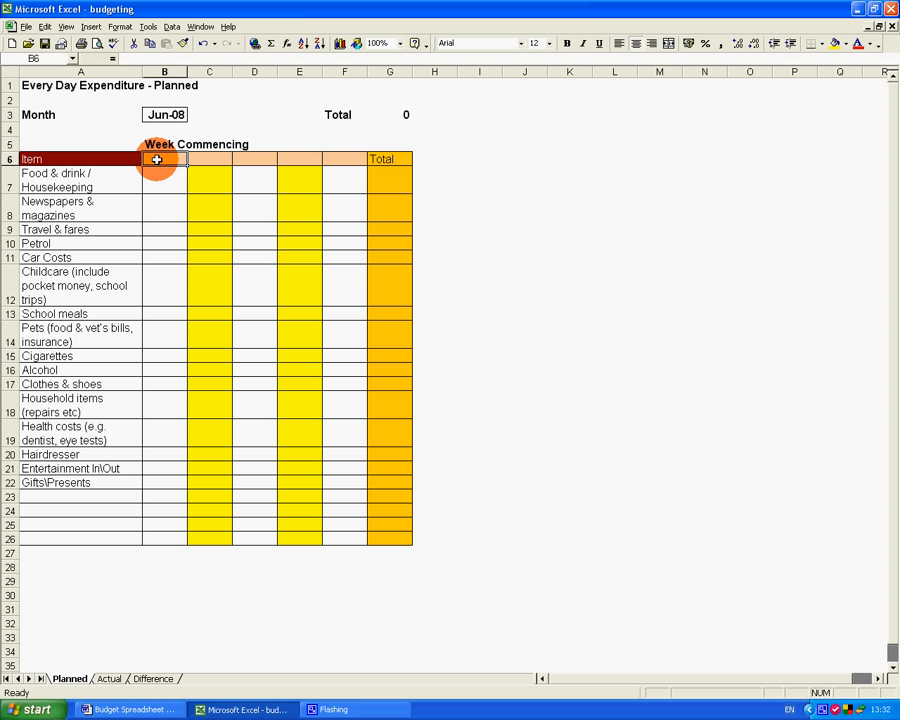
{"action": "type", "text": "2/6"}
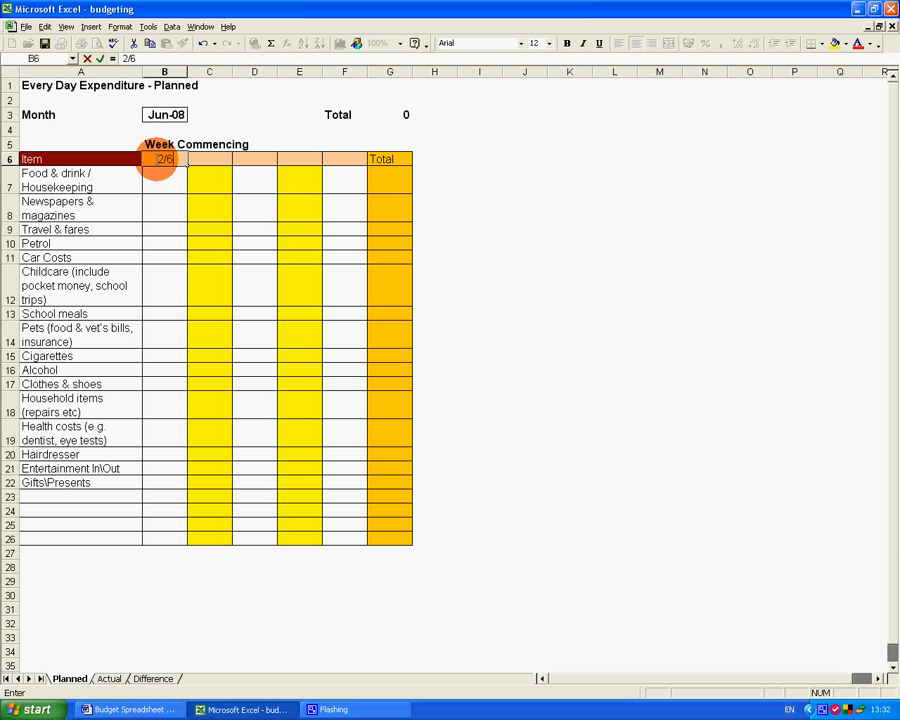
{"action": "key", "text": "Tab"}
{"action": "type", "text": "="}
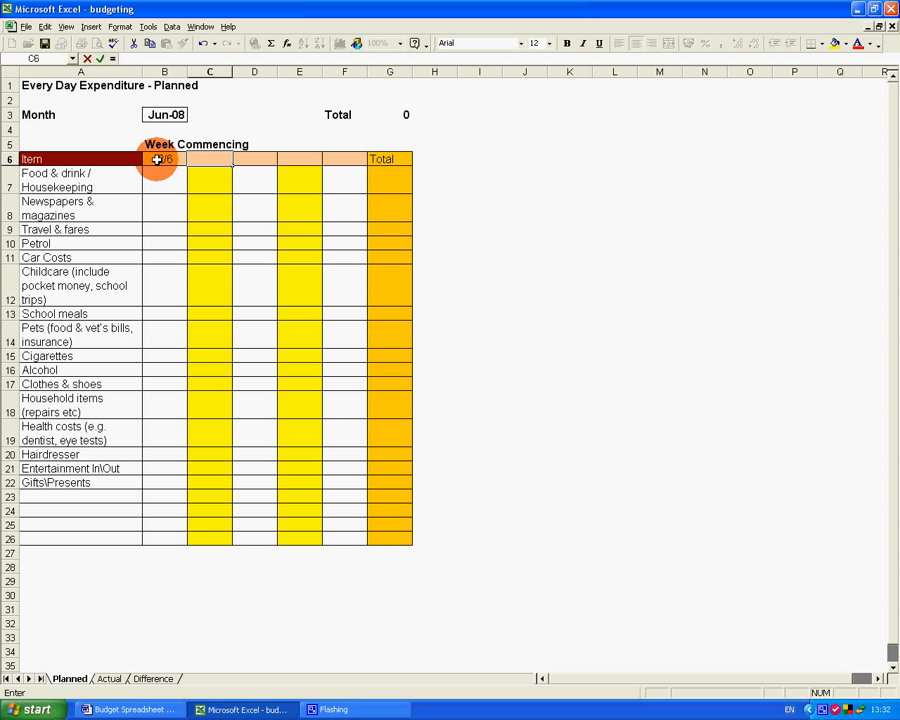
{"action": "type", "text": "9/6"}
{"action": "key", "text": "Tab"}
{"action": "type", "text": "16/6"}
{"action": "key", "text": "Tab"}
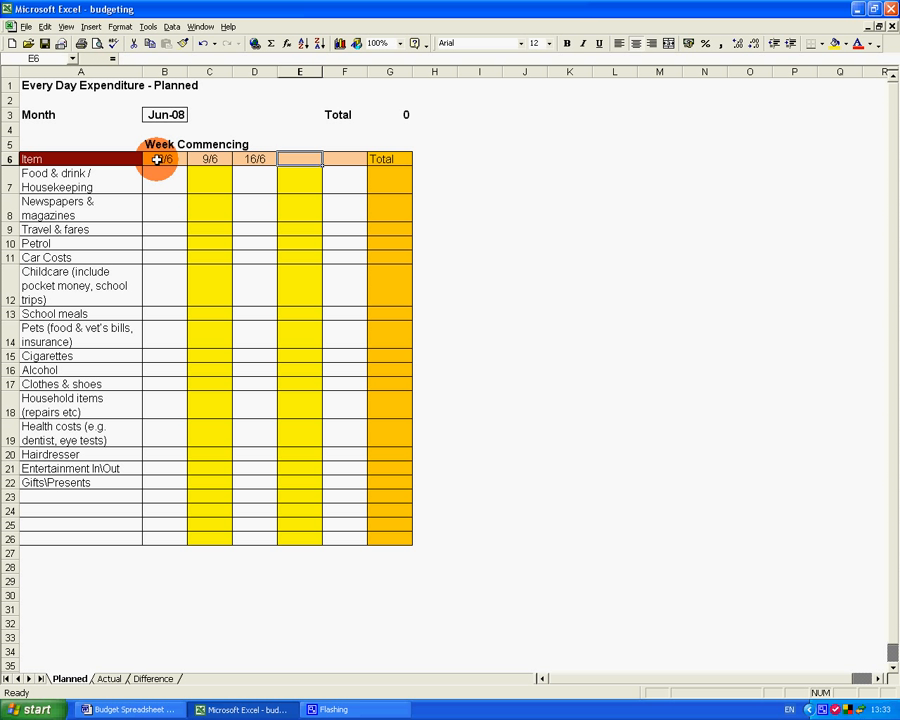
{"action": "type", "text": "23/6"}
{"action": "key", "text": "Tab"}
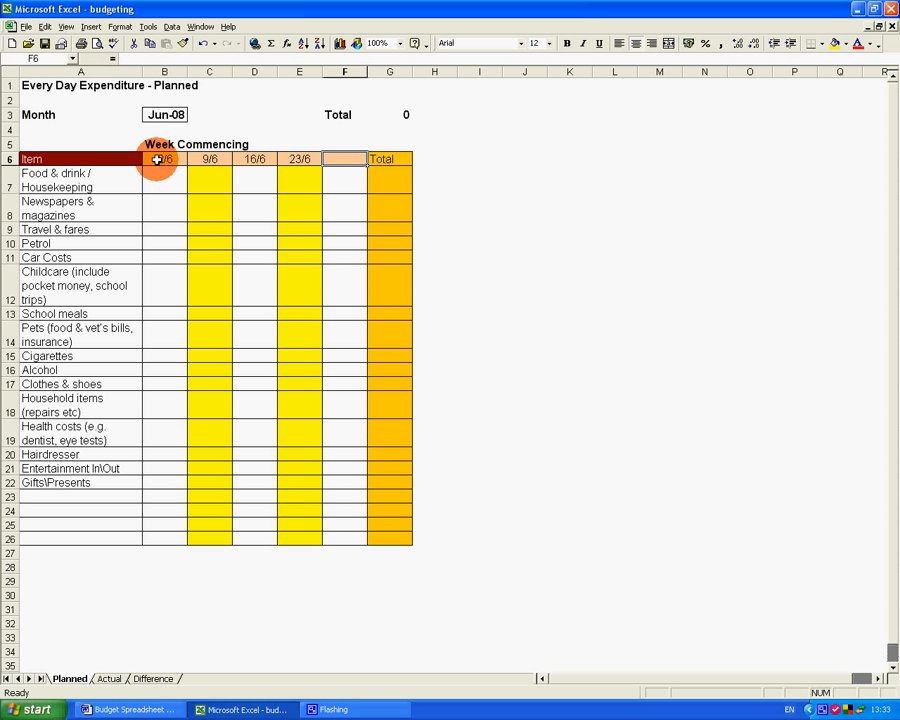
{"action": "type", "text": "30/6"}
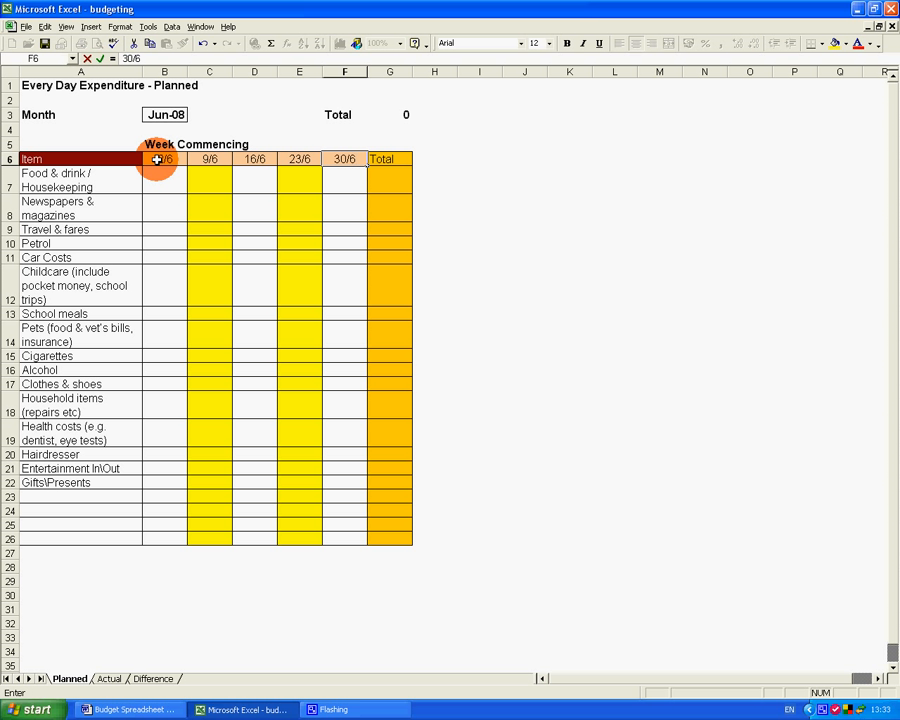
{"action": "key", "text": "Return"}
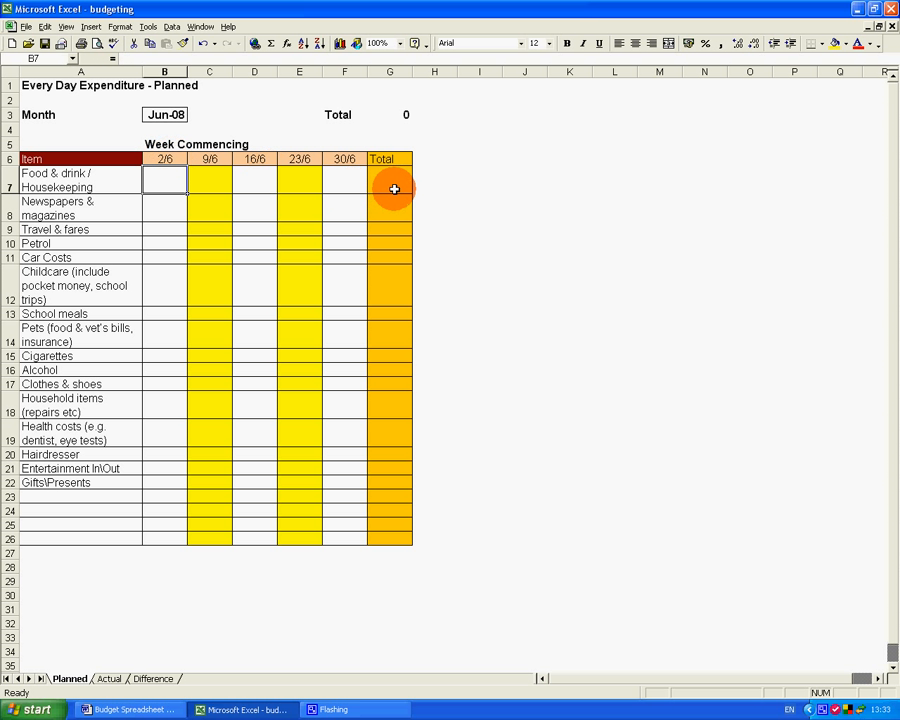
- Check the month and week commencing dates on the Actual and Difference sheets against the Planned sheet
{"action": "left_click", "coordinate": [343, 158]}
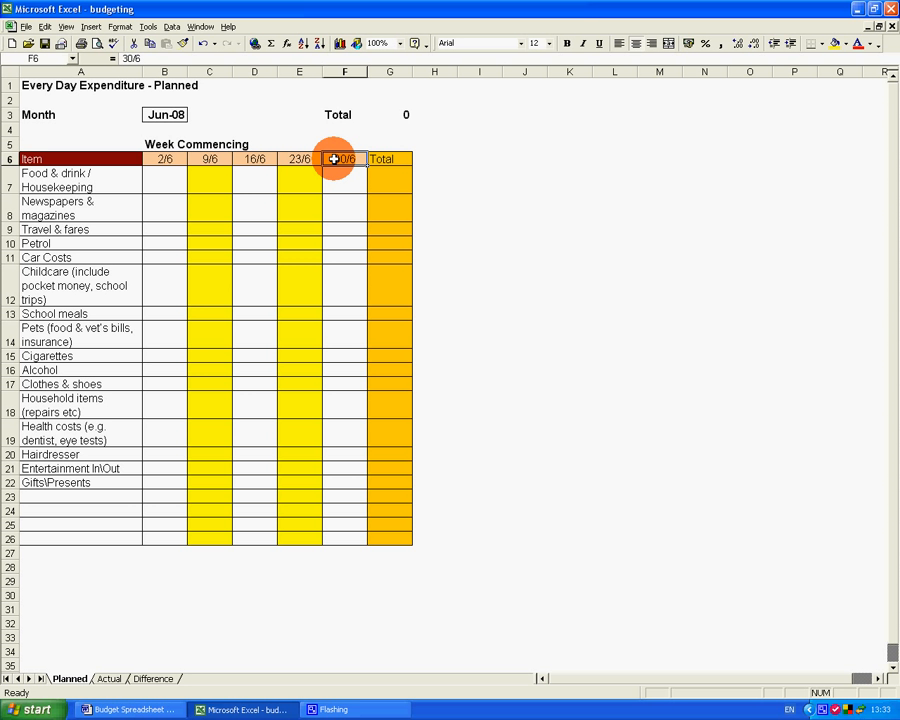
{"action": "left_click", "coordinate": [110, 679]}
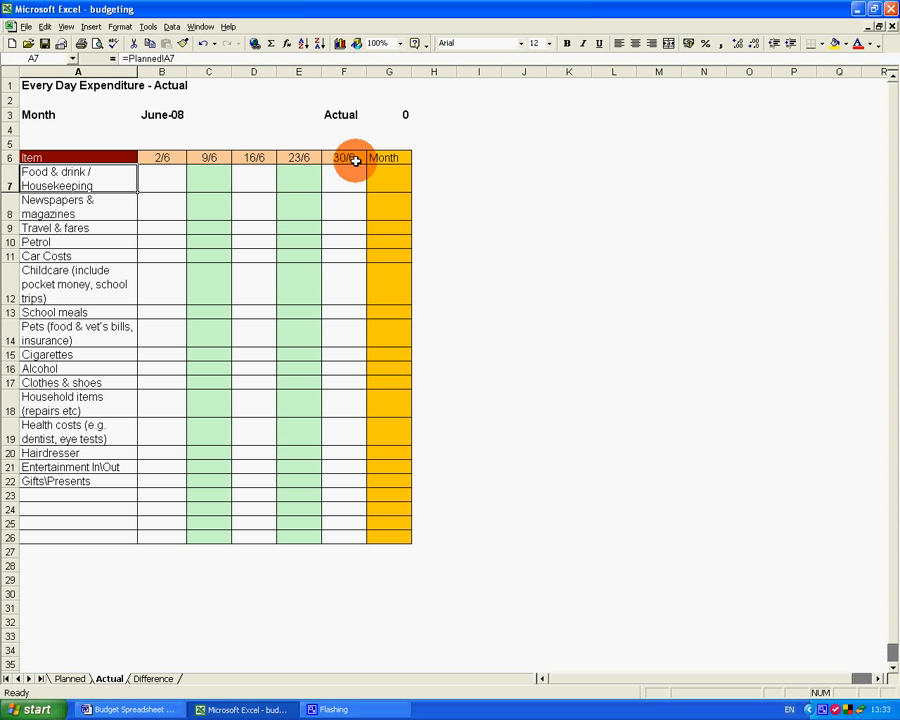
{"action": "left_click", "coordinate": [153, 679]}
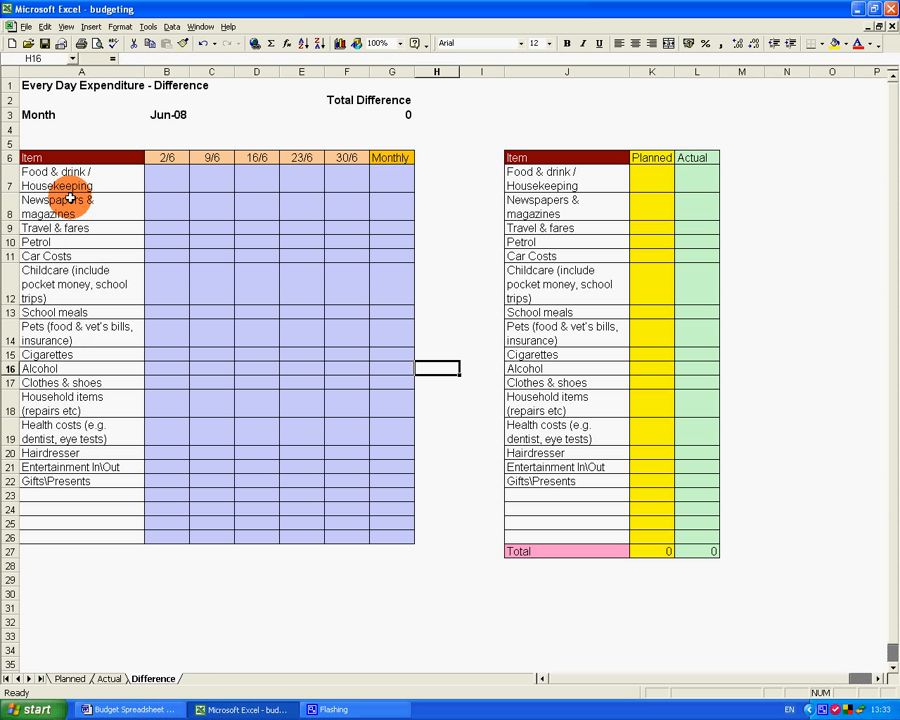
- Enter the planned amounts for week 2/6 on the Planned sheet: 90 for Food & drink / Housekeeping, 16 for Travel & fares, 15 for Petrol
{"action": "left_click", "coordinate": [70, 679]}
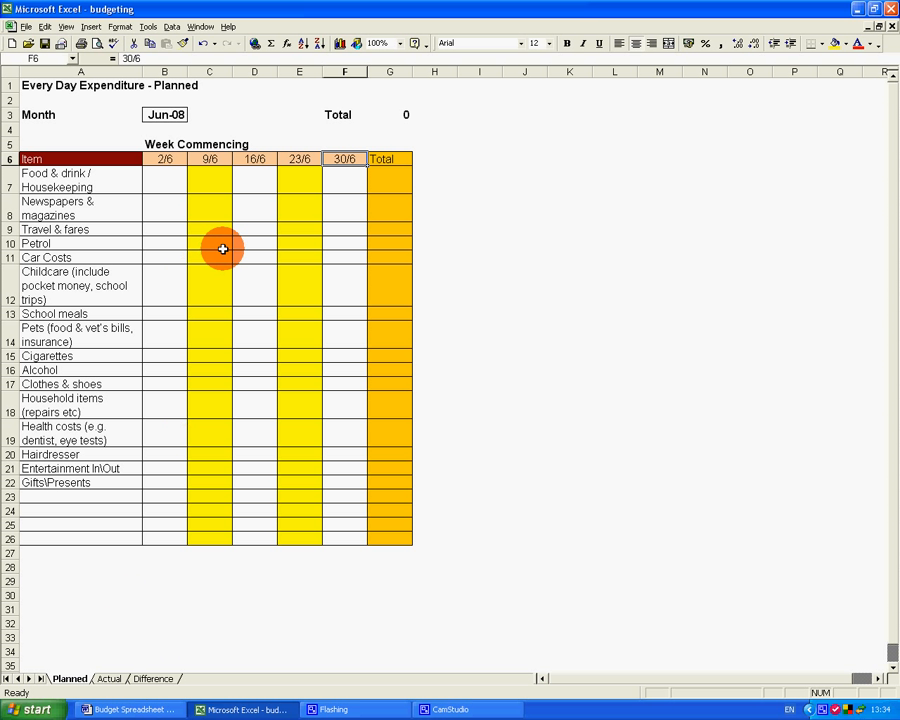
{"action": "left_click", "coordinate": [164, 179]}
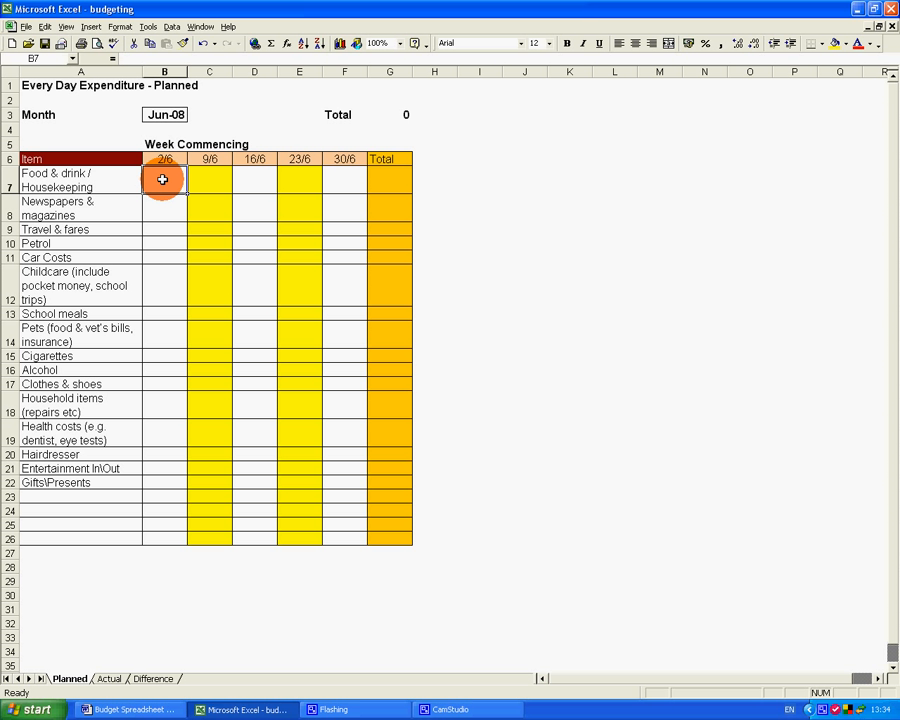
{"action": "type", "text": "90"}
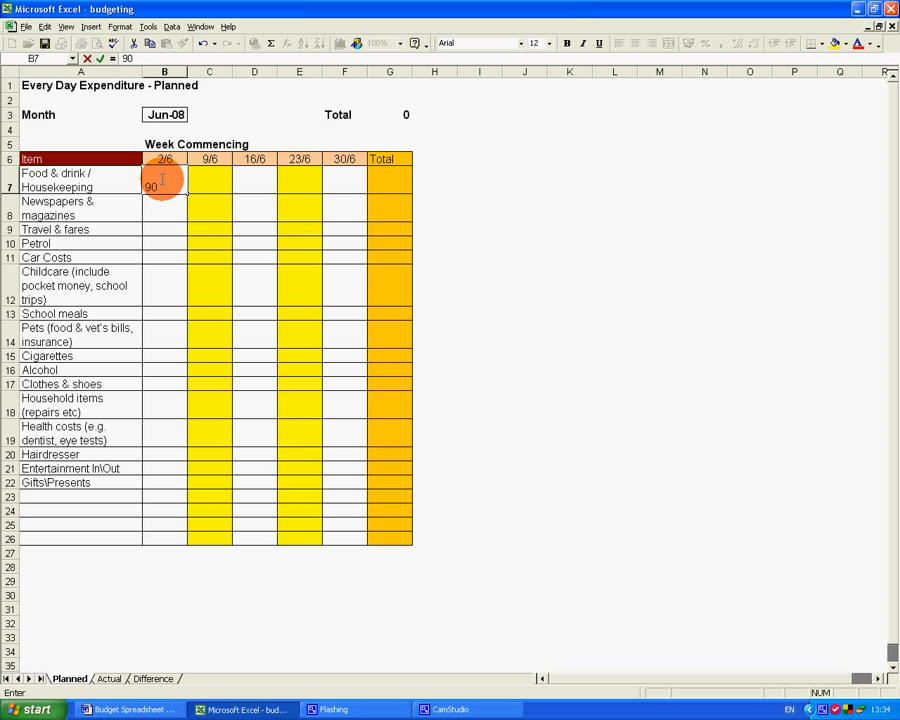
{"action": "key", "text": "Return"}
{"action": "key", "text": "Return"}
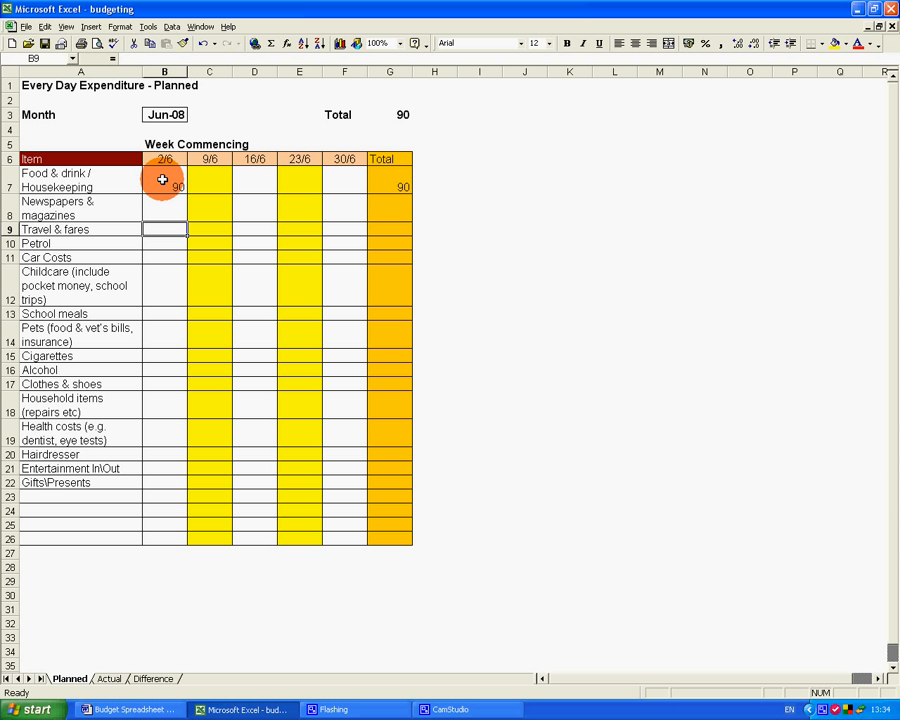
{"action": "type", "text": "16"}
{"action": "key", "text": "Return"}
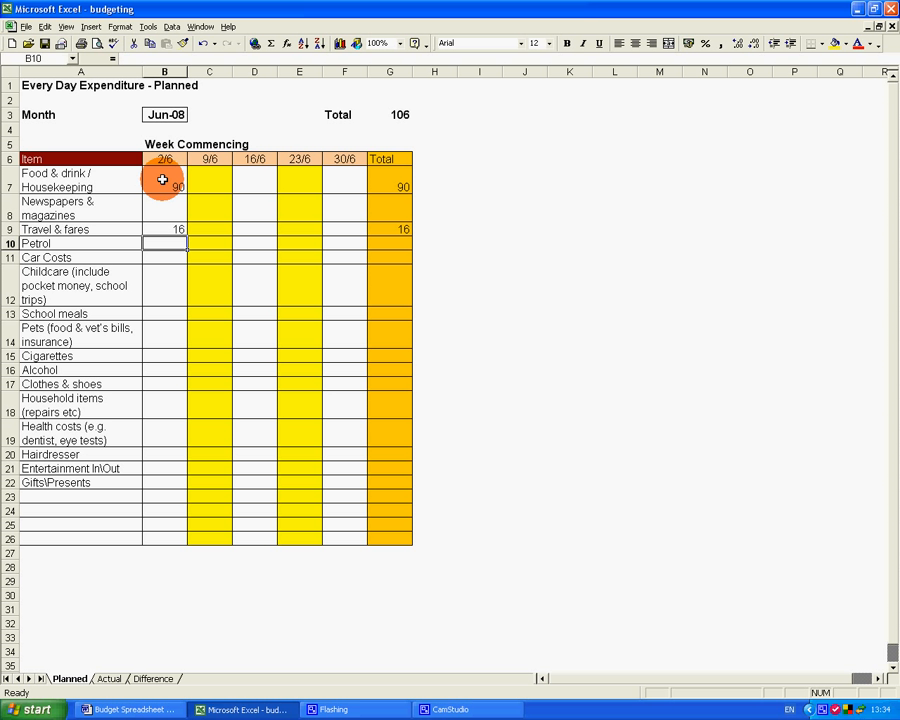
{"action": "type", "text": "15"}
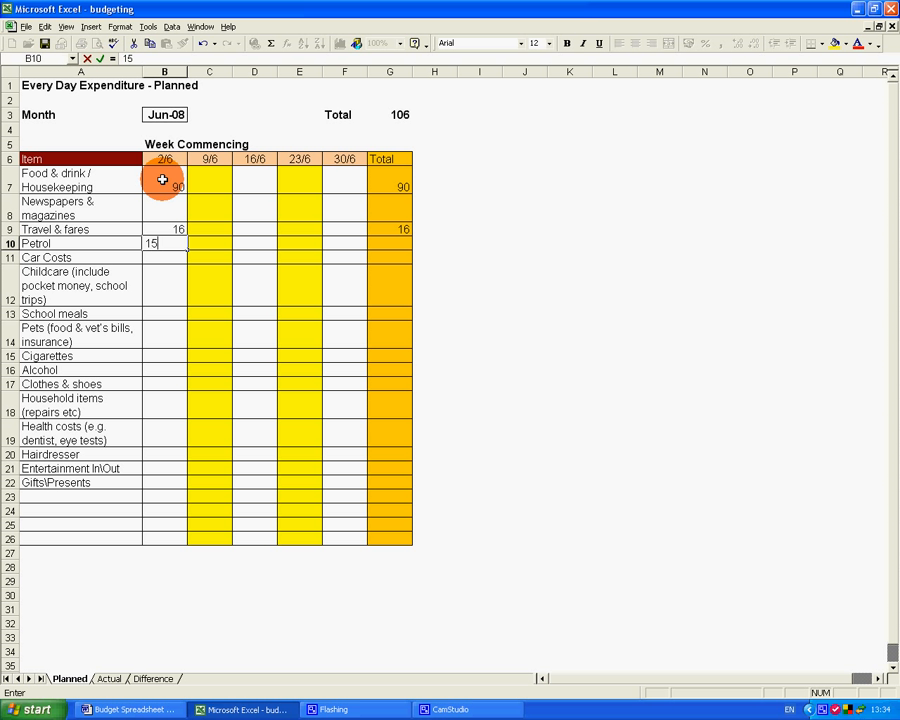
{"action": "key", "text": "Return"}
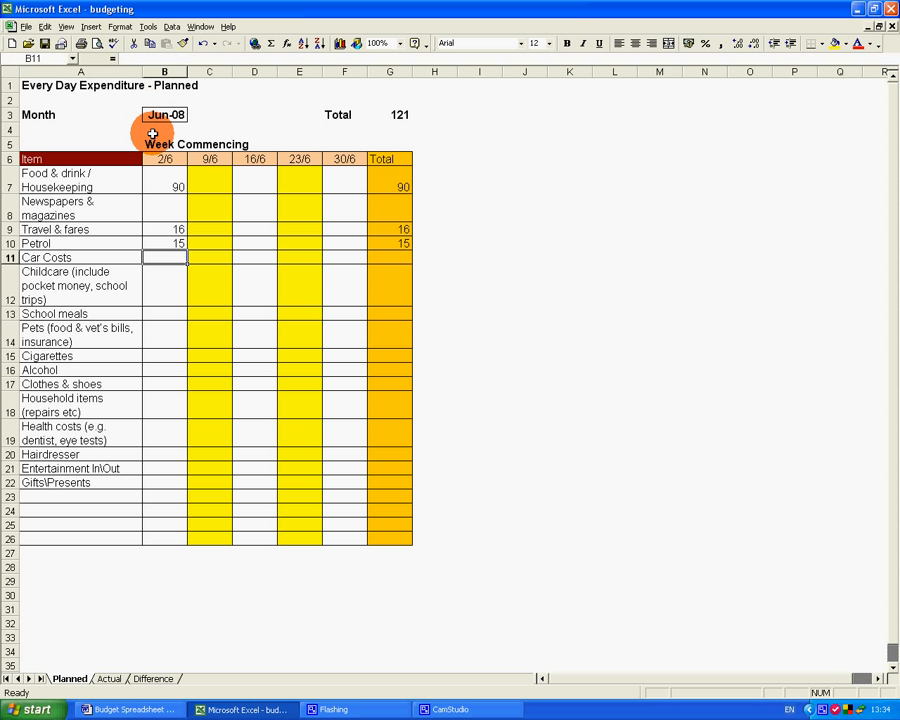
- Enter the actual spending for week 2/6 on the Actual sheet: 85 for Food & drink / Housekeeping, 16 for Travel & fares, 20 for Petrol
{"action": "left_click", "coordinate": [108, 680]}
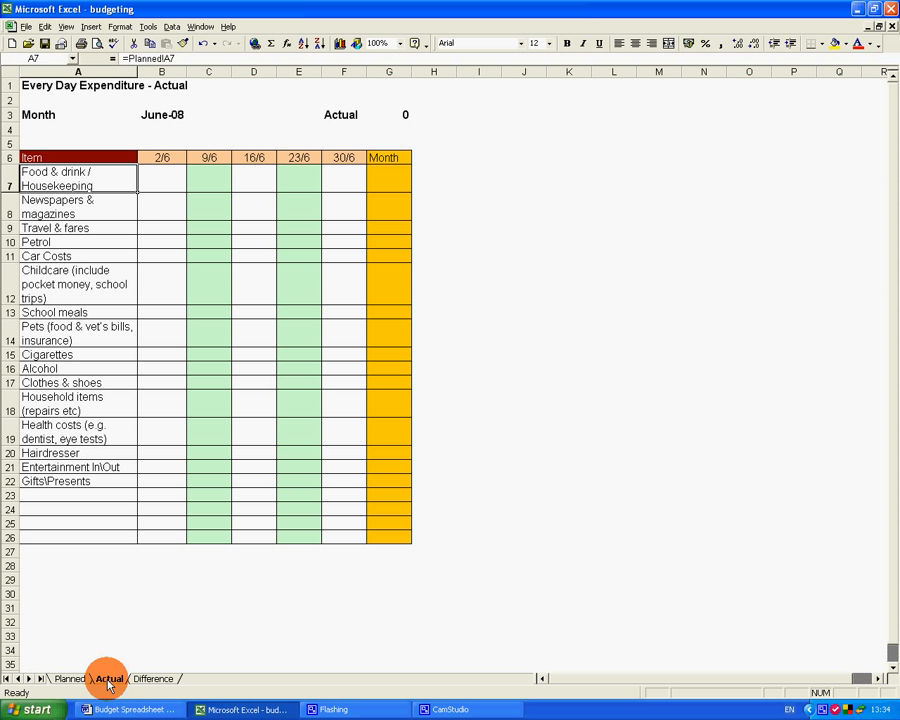
{"action": "left_click", "coordinate": [164, 173]}
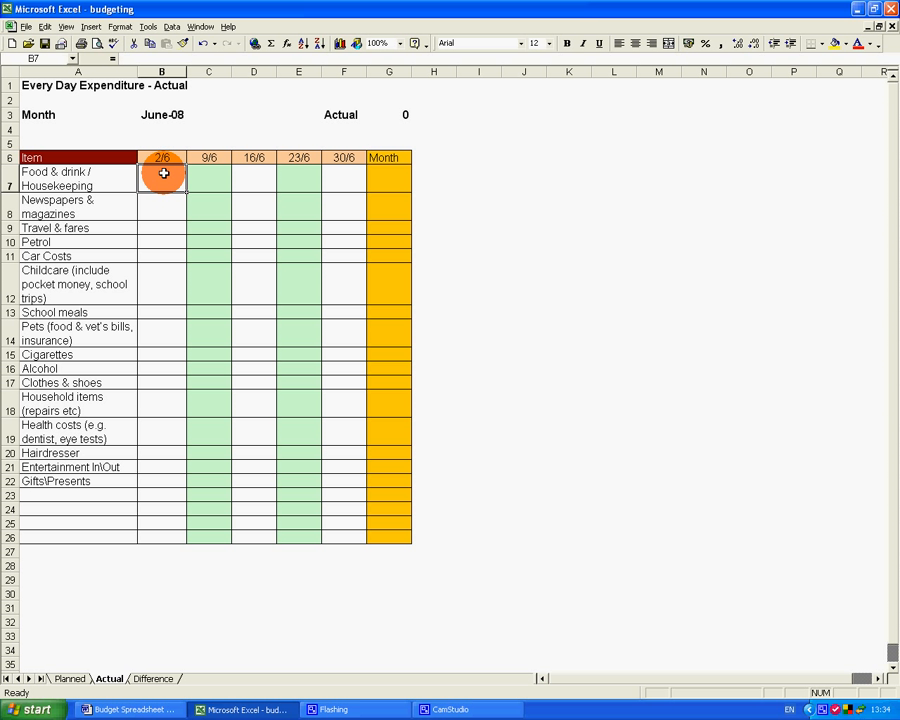
{"action": "type", "text": "85"}
{"action": "key", "text": "Return"}
{"action": "key", "text": "Return"}
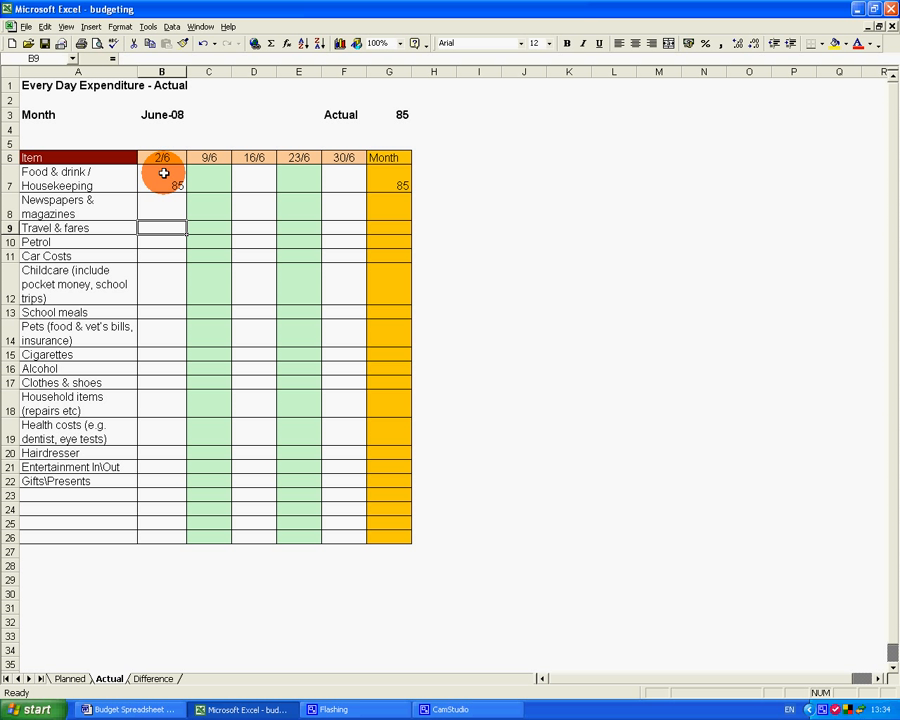
{"action": "type", "text": "16"}
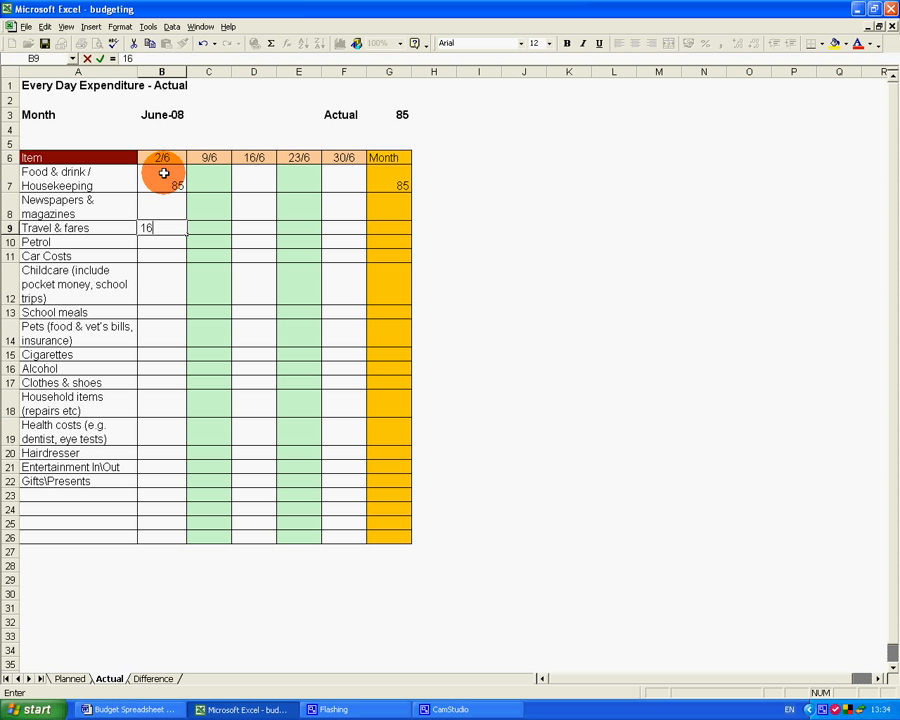
{"action": "key", "text": "Return"}
{"action": "type", "text": "20"}
{"action": "key", "text": "Return"}
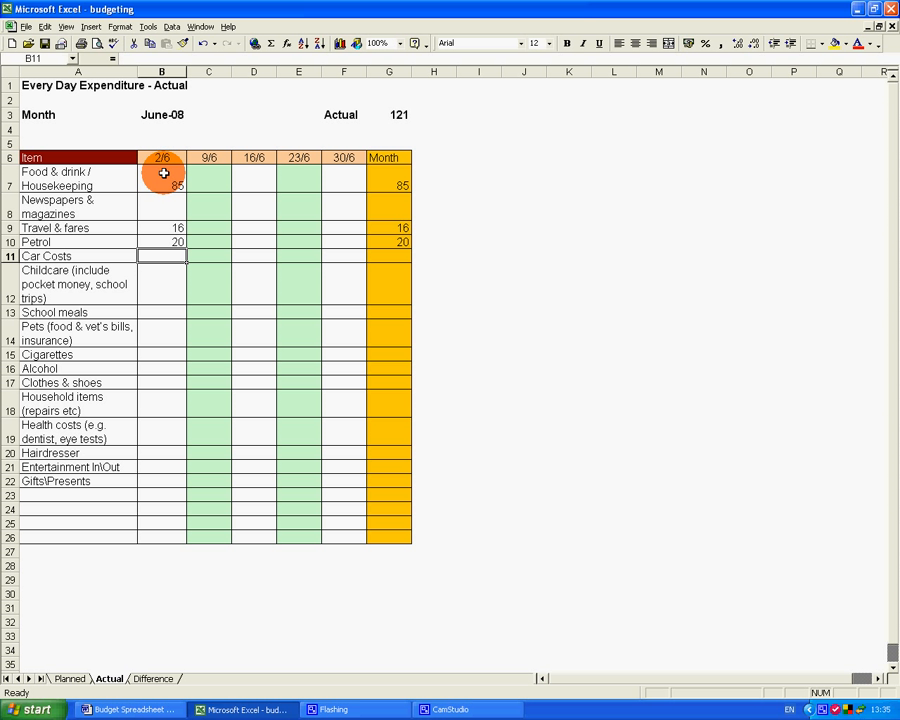
- Review the Difference sheet, and compare the Planned, Actual and Difference sheets of the budgeting_ex_1 workbook, including the Car Costs row
{"action": "left_click", "coordinate": [155, 679]}
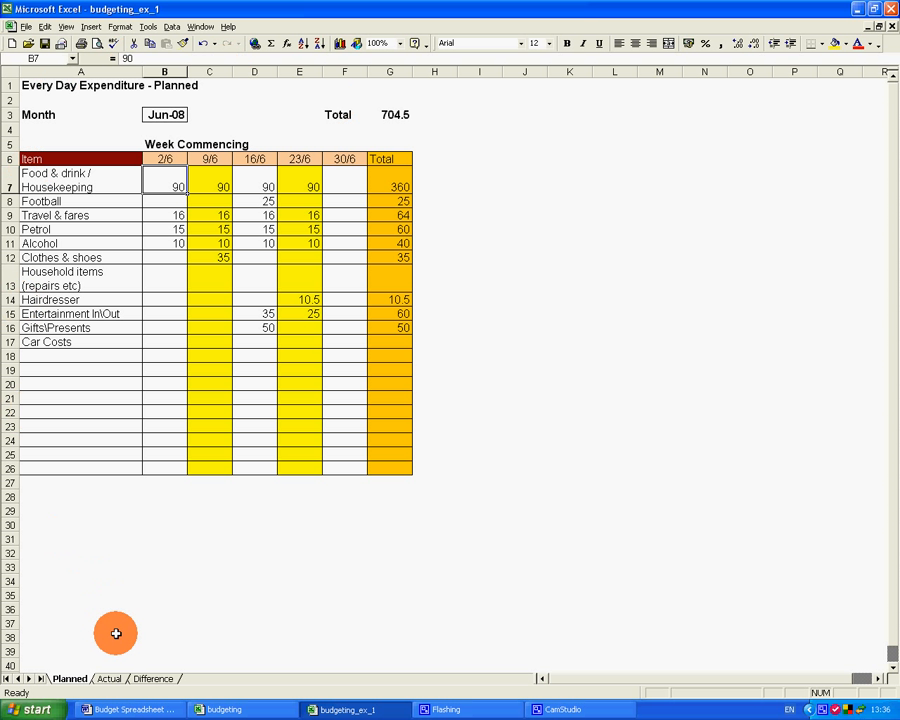
{"action": "left_click", "coordinate": [107, 680]}
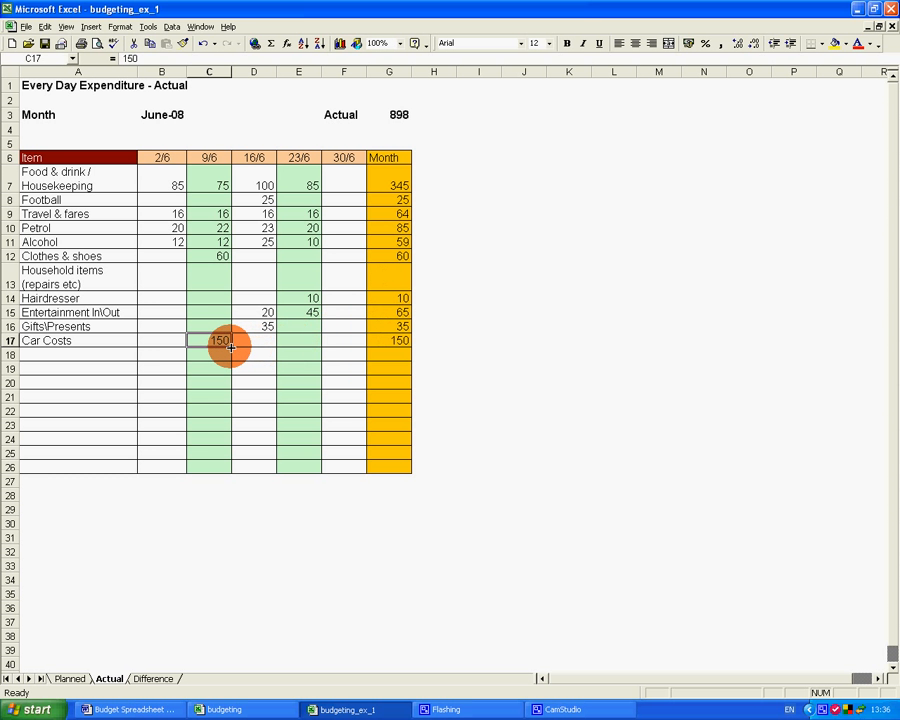
{"action": "left_click", "coordinate": [153, 679]}
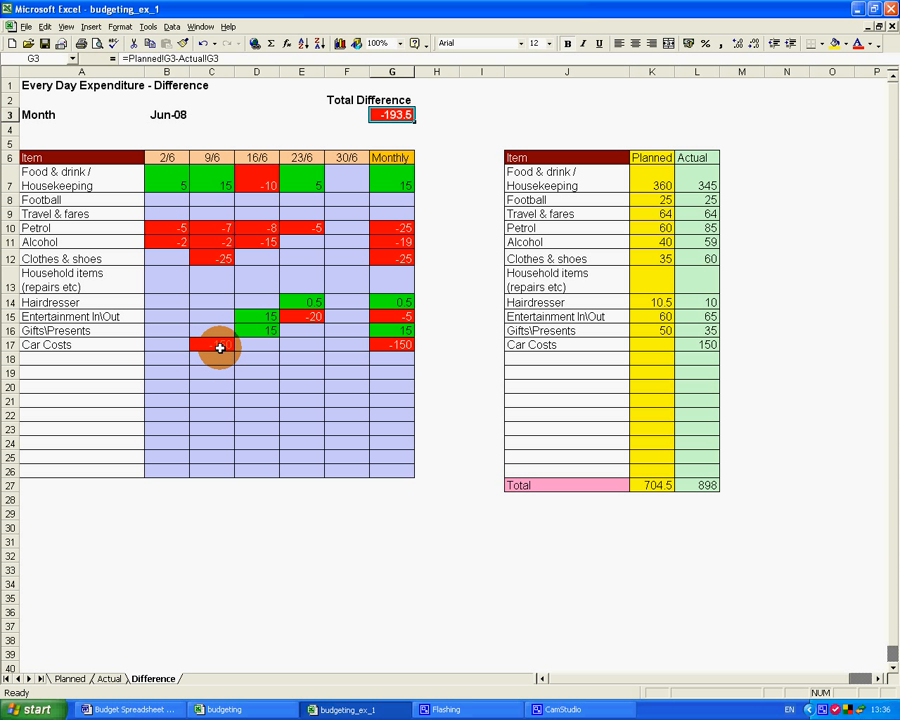
{"action": "left_click", "coordinate": [70, 679]}
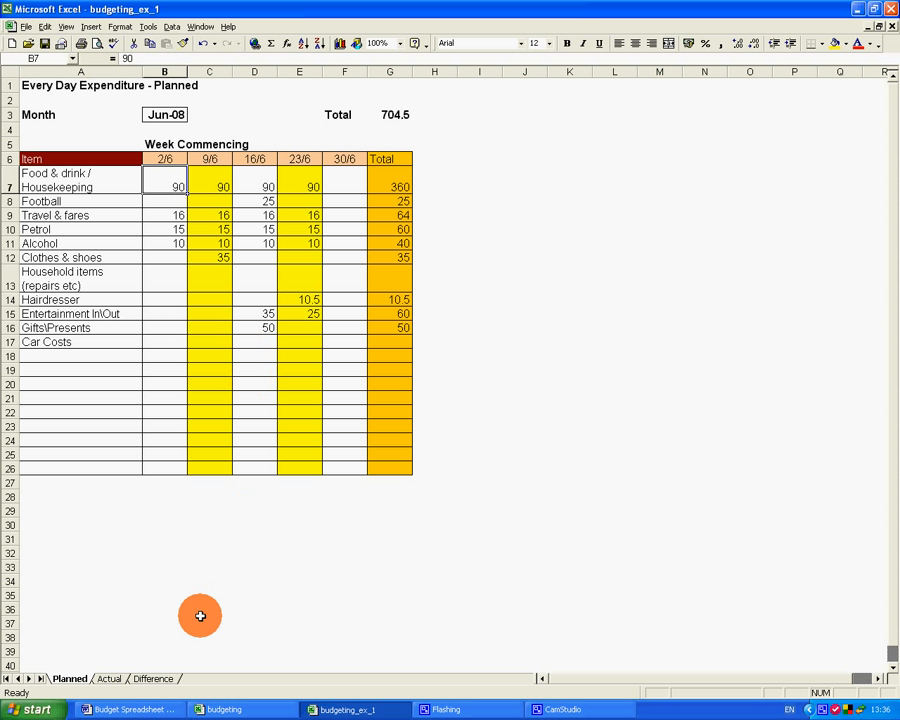
{"action": "left_click", "coordinate": [109, 679]}
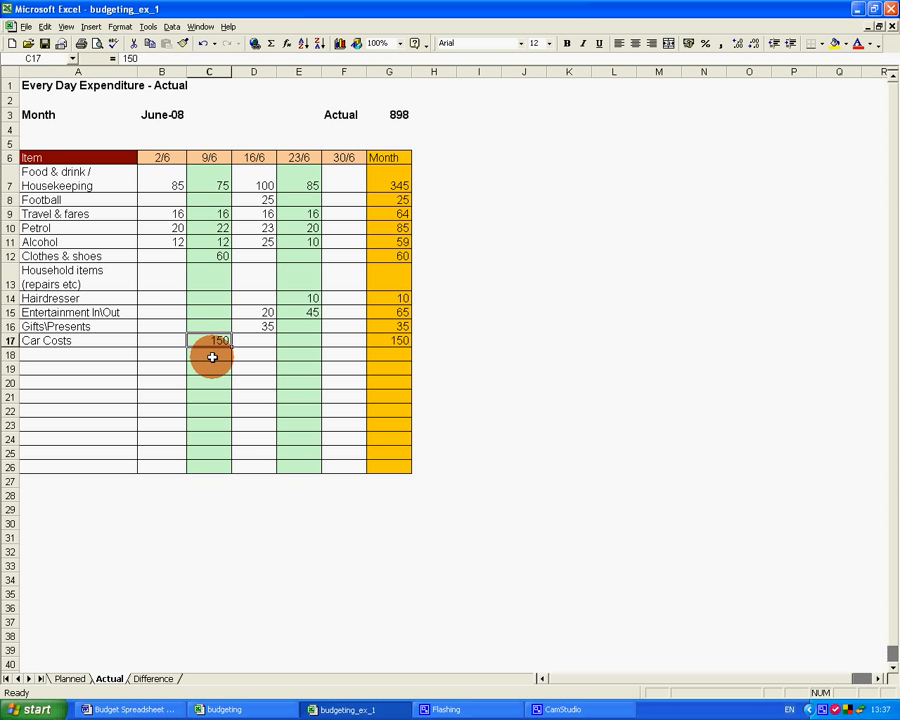
{"action": "left_click", "coordinate": [155, 679]}
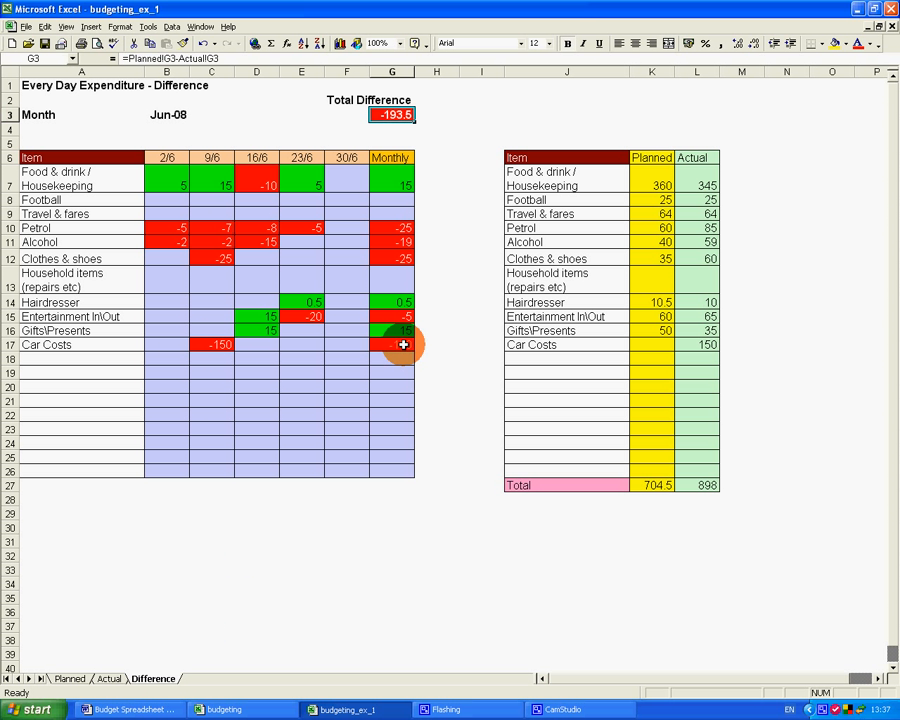